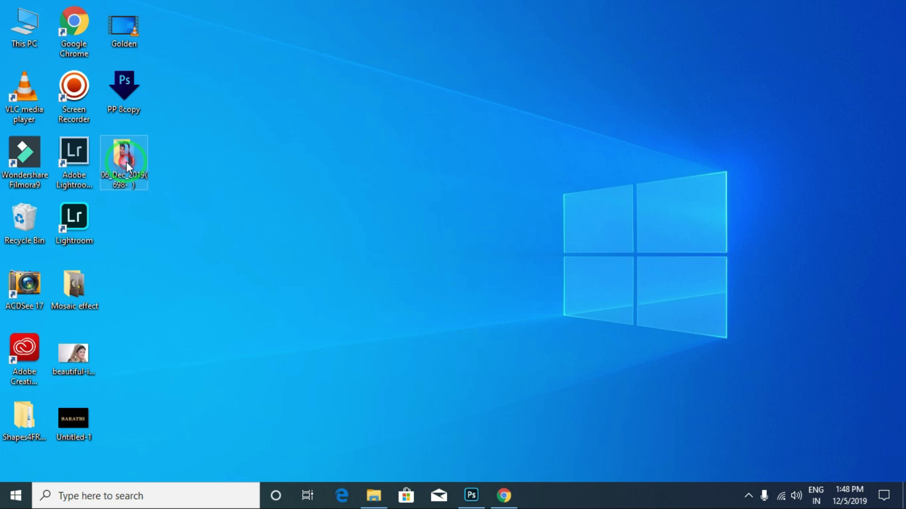
Open the passport photo folder and resize its window so thumbnails sit three to a row.
double_click(124, 158)
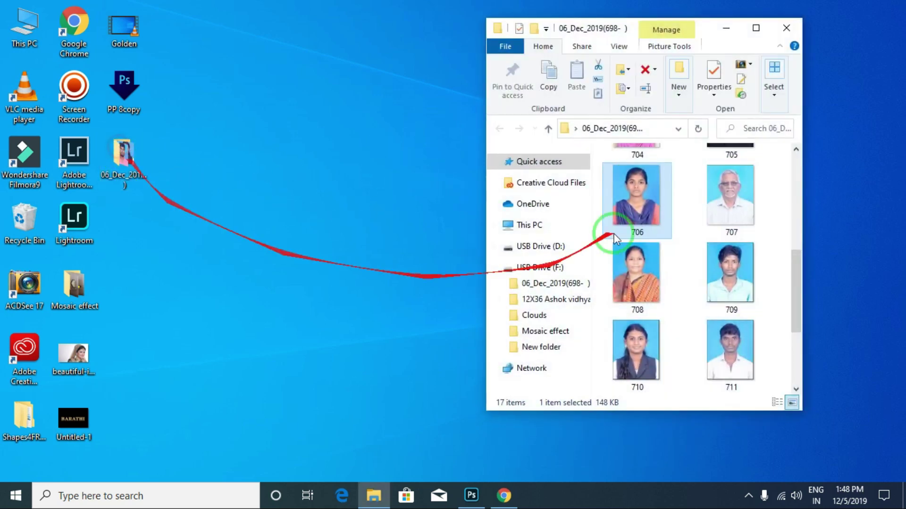
click(755, 28)
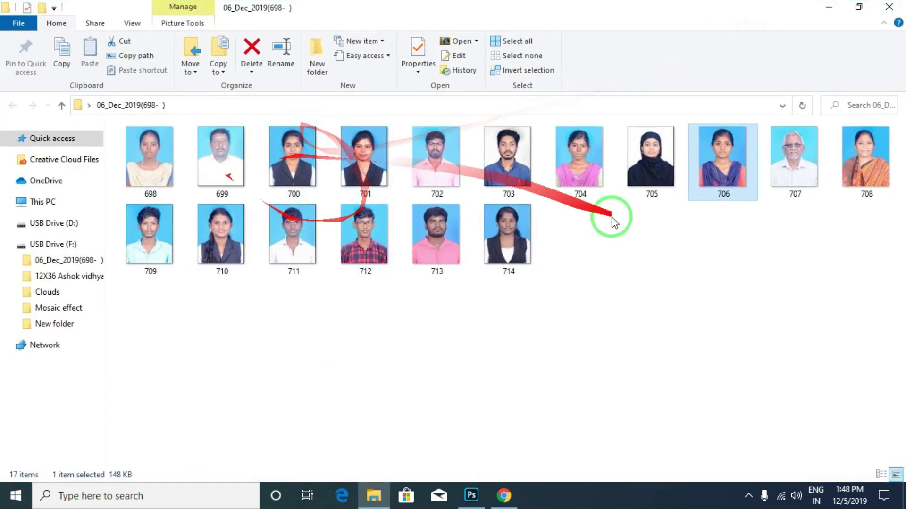
click(859, 7)
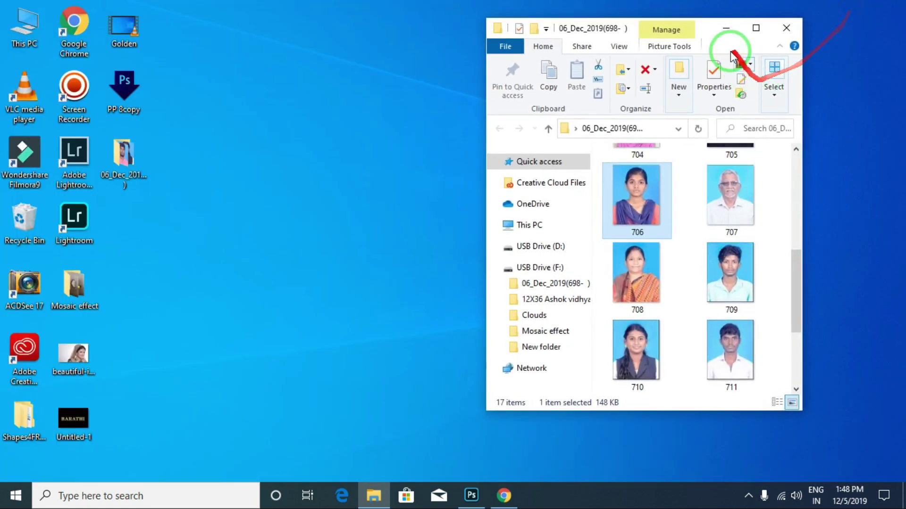
drag(707, 28, 697, 14)
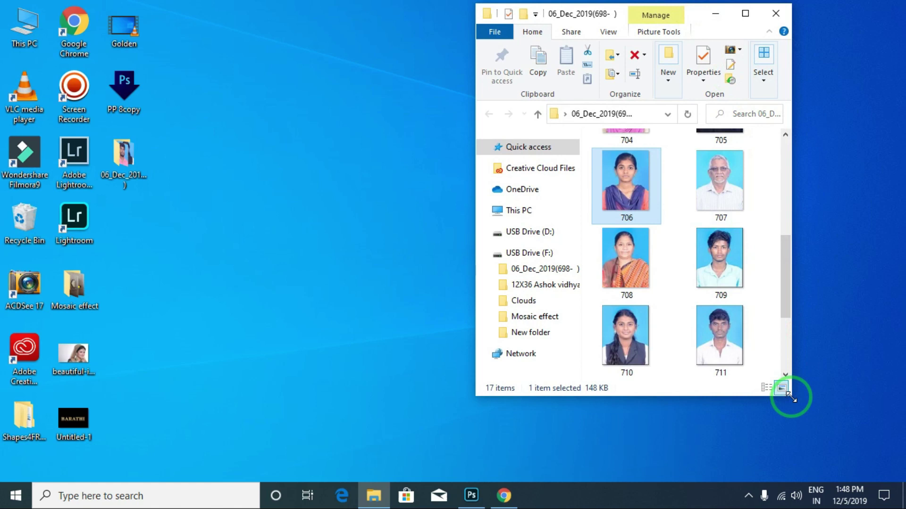
drag(790, 397, 829, 437)
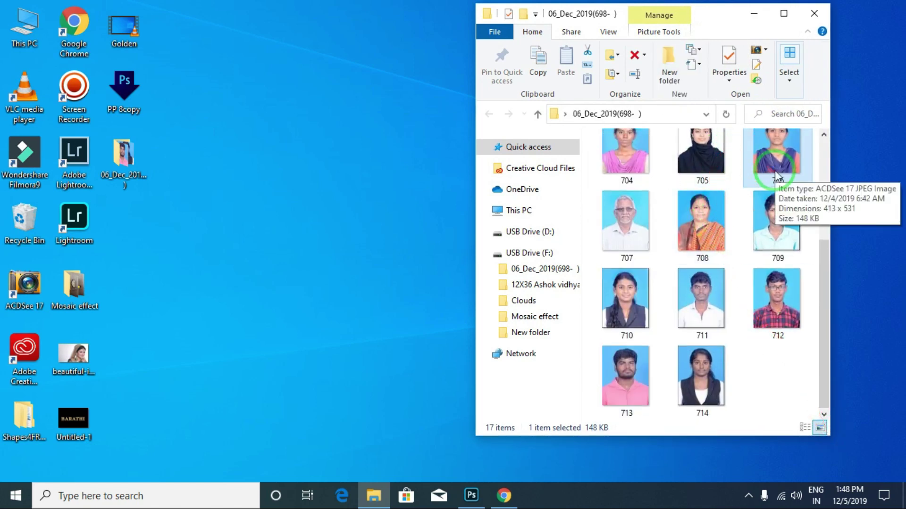
scroll(773, 179, up, 3)
mouse_move(776, 322)
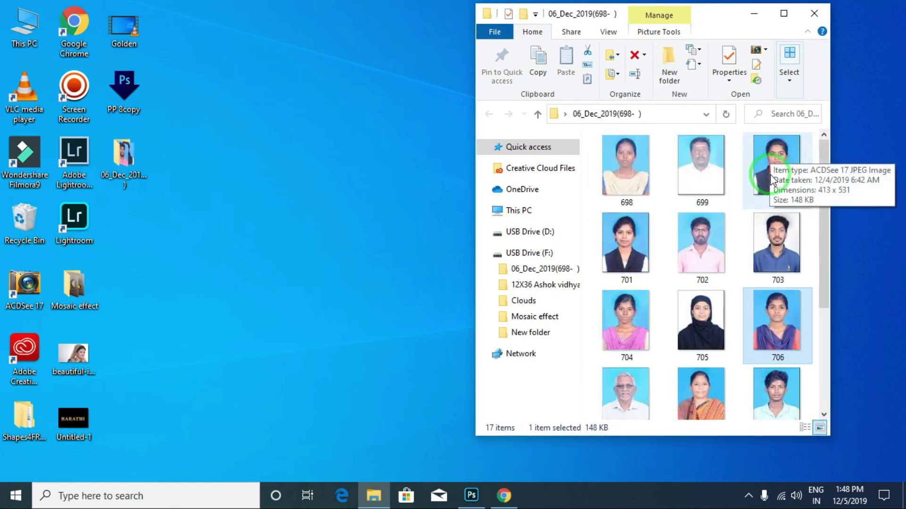
scroll(771, 189, down, 3)
scroll(770, 203, up, 3)
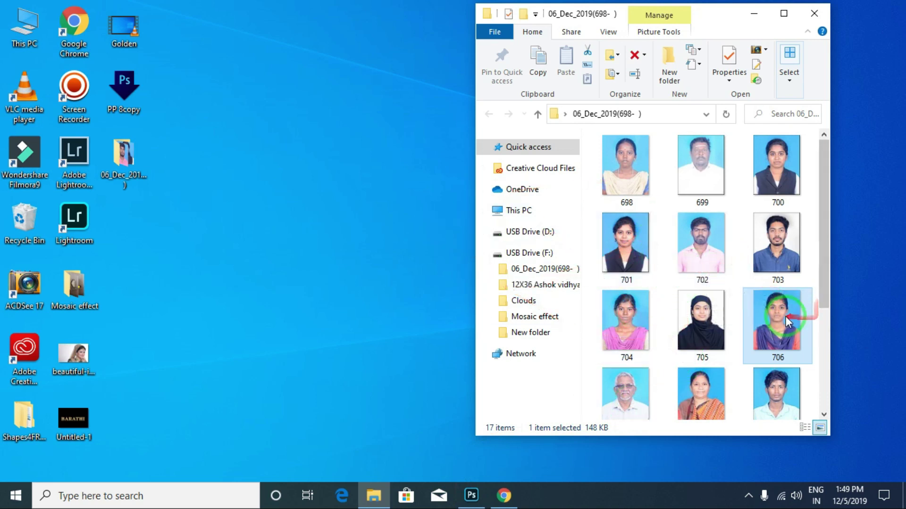
Drop photo 706 on the PP 8copy droplet, discard the Untitled-1 sheet, and minimize Photoshop.
drag(777, 322, 130, 101)
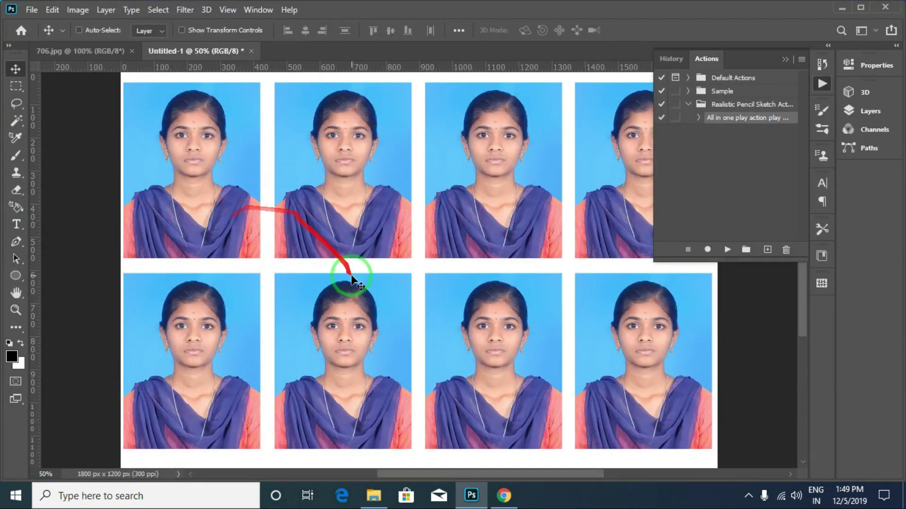
click(250, 51)
click(448, 194)
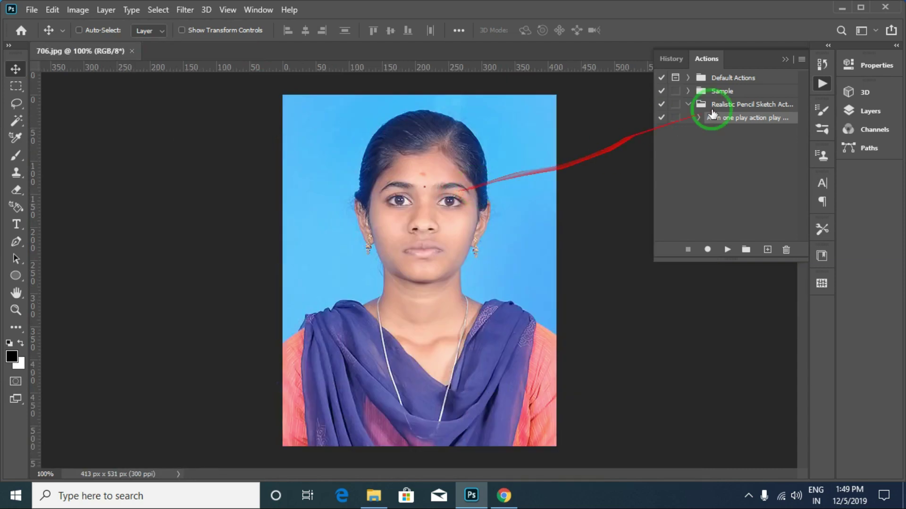
click(842, 9)
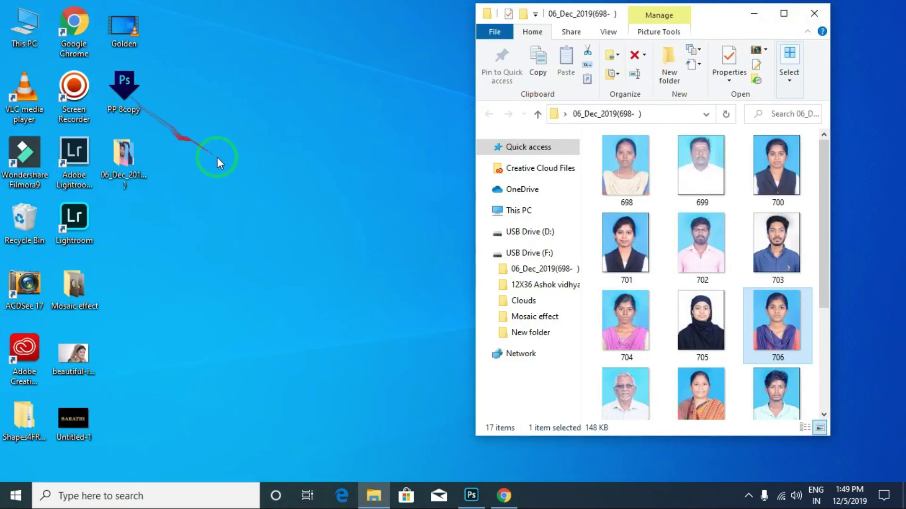
Close the photo folder window, then bring Photoshop forward and close 706.jpg.
click(121, 88)
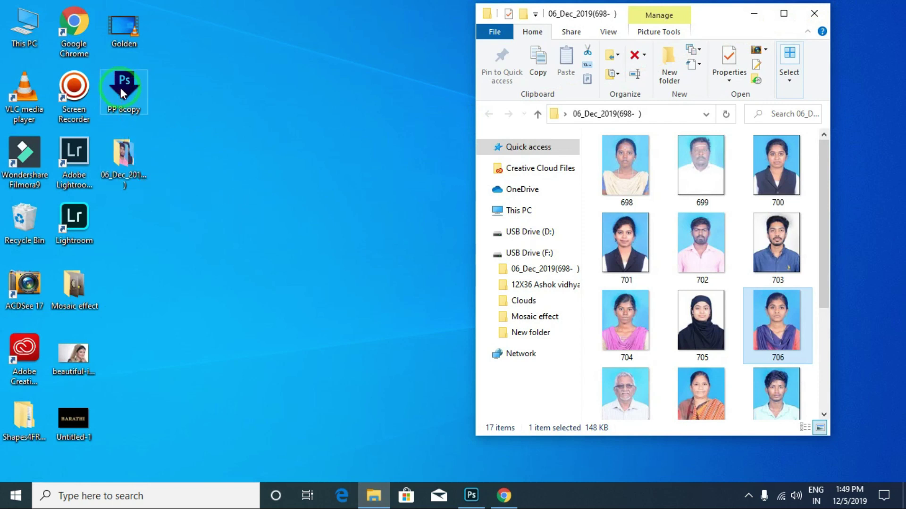
click(134, 154)
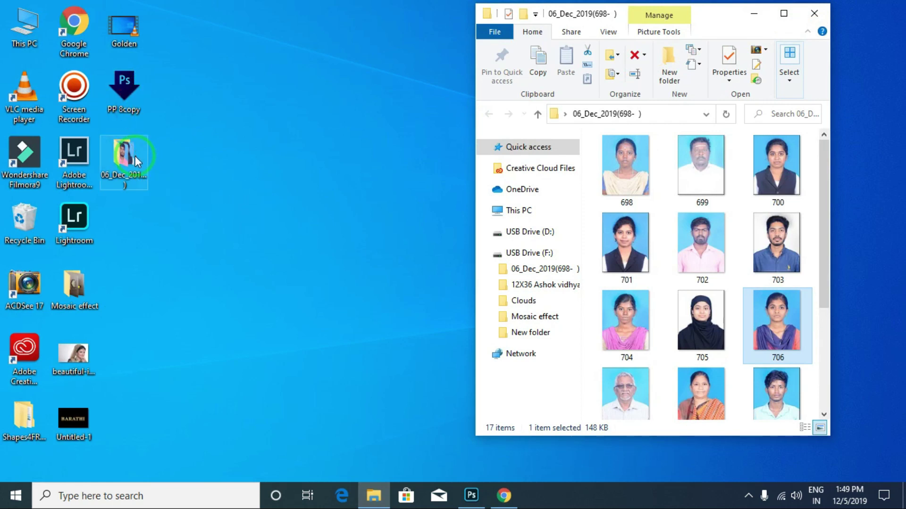
click(211, 195)
click(817, 13)
click(470, 496)
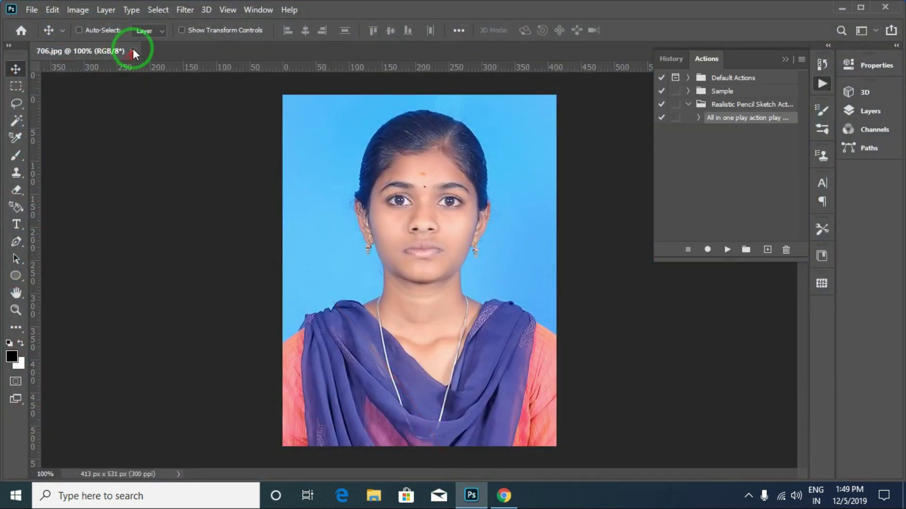
click(132, 51)
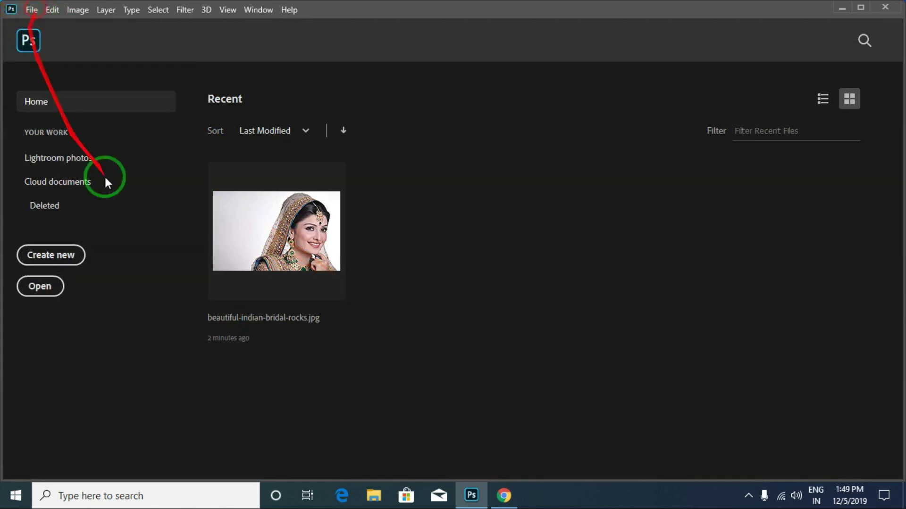
Start a new droplet and save it as 'pencil art' on the Desktop.
click(32, 10)
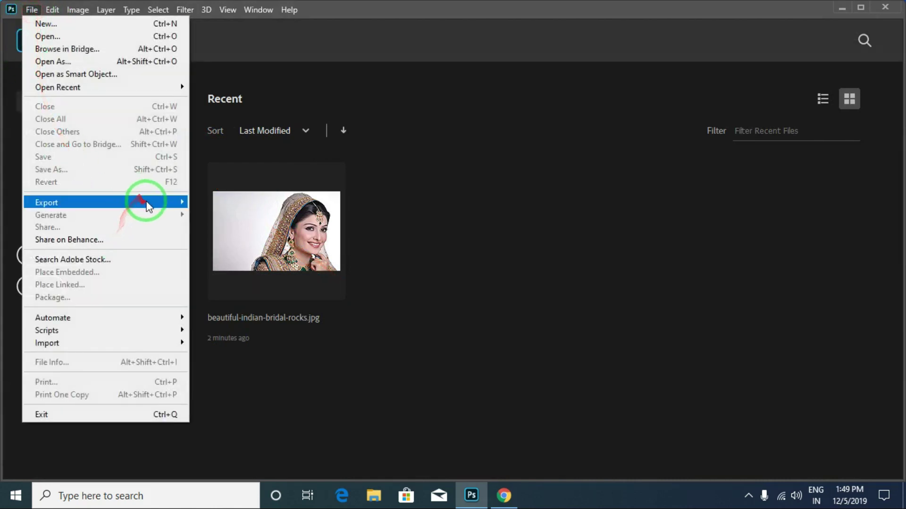
mouse_move(53, 318)
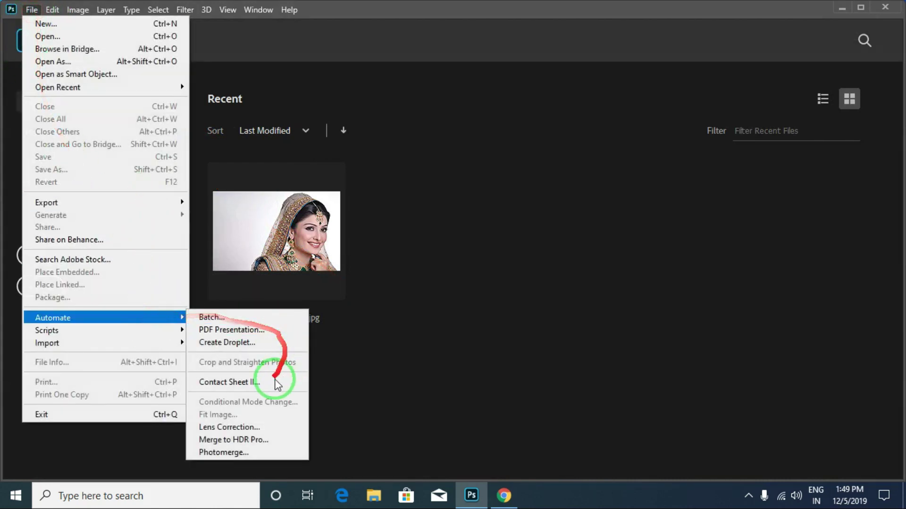
click(240, 343)
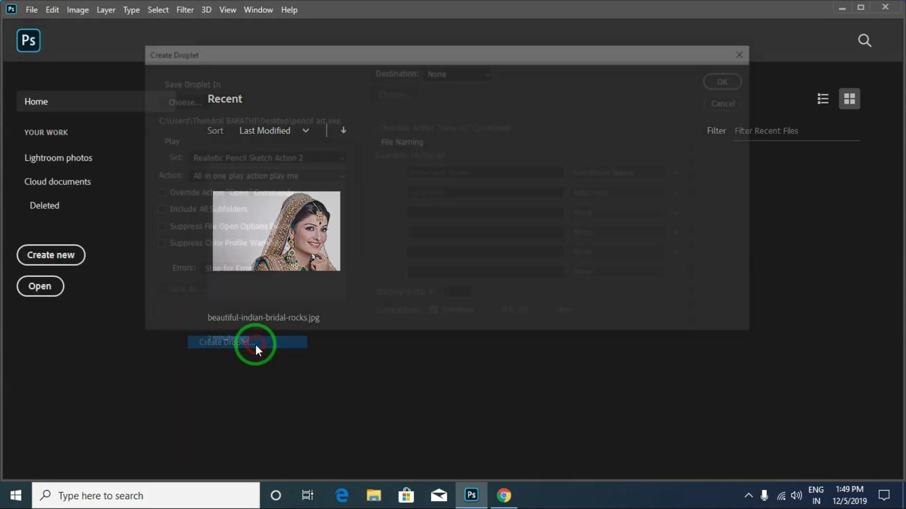
click(191, 98)
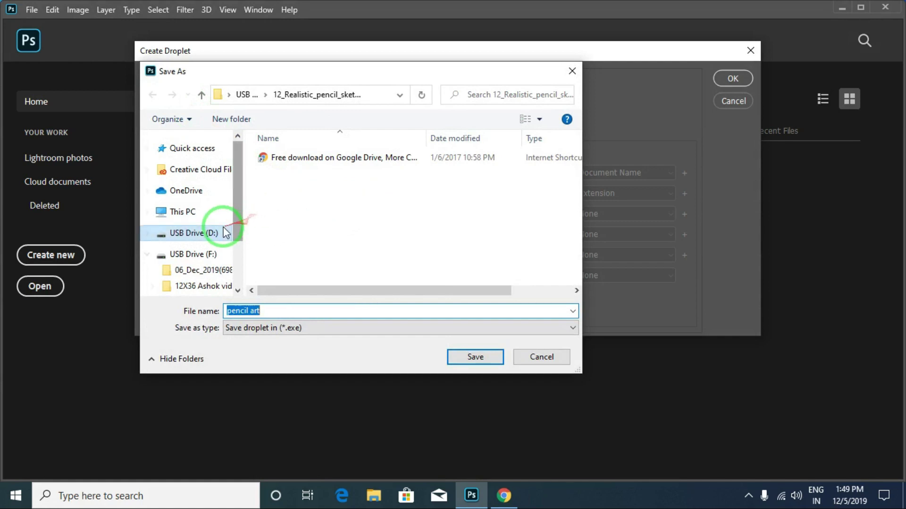
scroll(238, 193, down, 1)
click(190, 170)
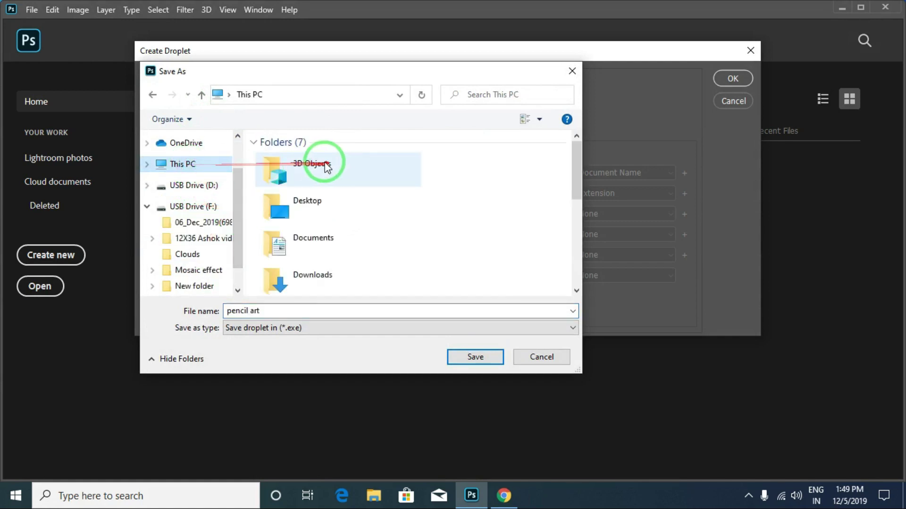
double_click(349, 200)
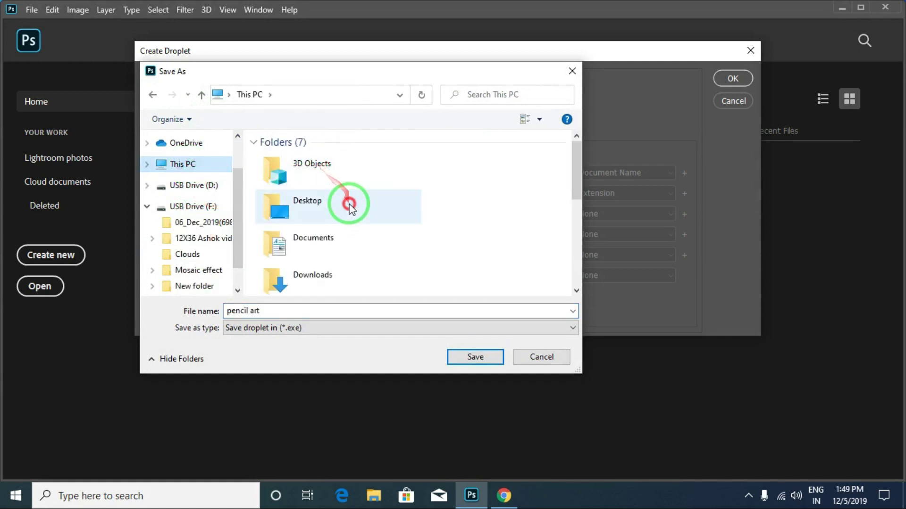
double_click(325, 310)
scroll(422, 261, down, 1)
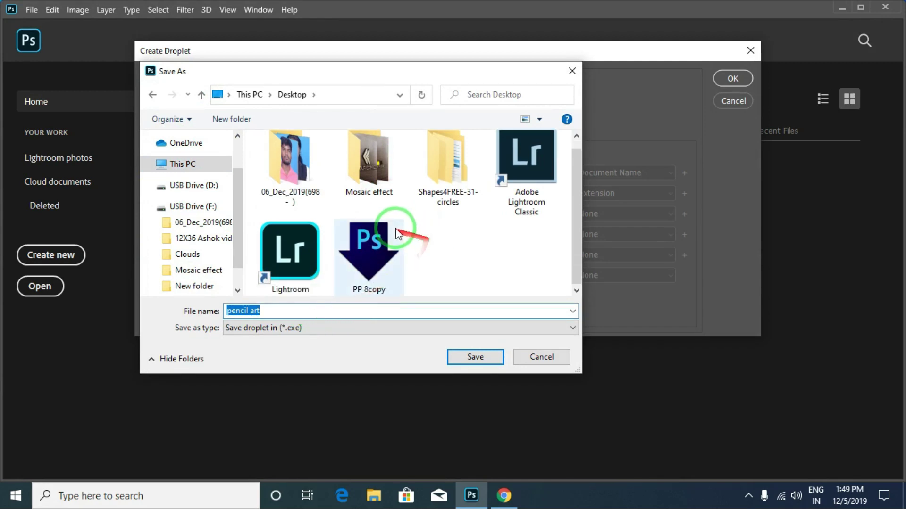
click(289, 313)
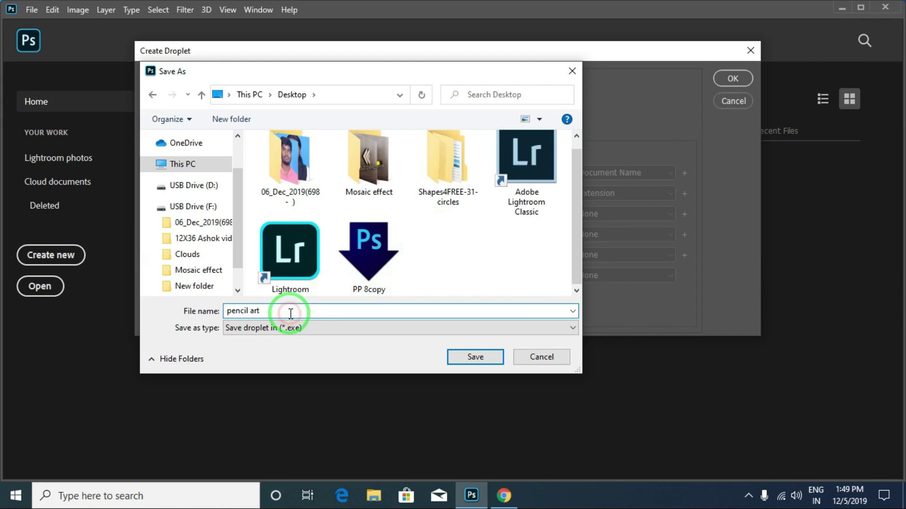
click(476, 357)
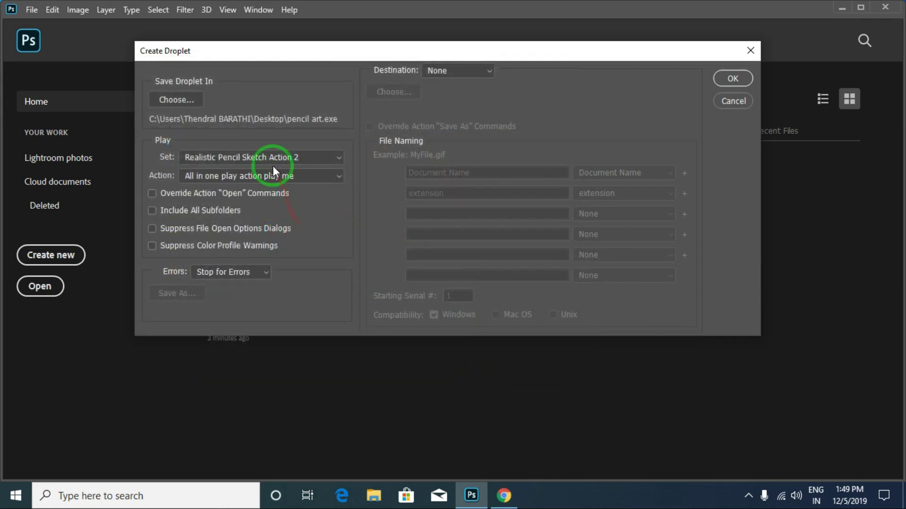
Set the droplet to run 'All in one play action play me' from Realistic Pencil Sketch Action 2.
click(270, 158)
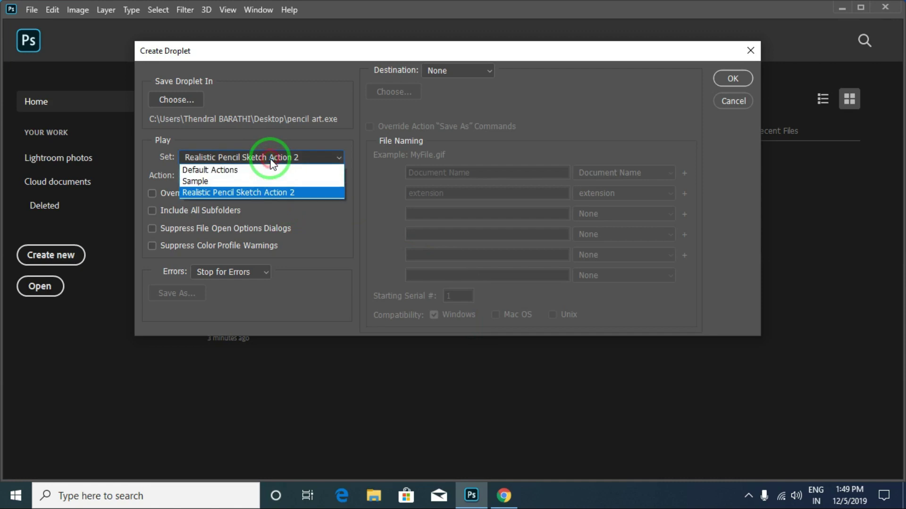
click(248, 191)
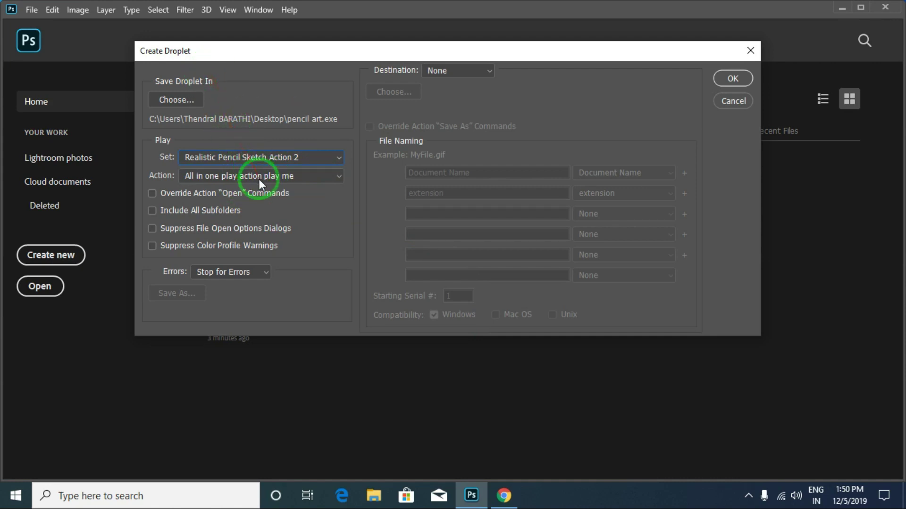
click(733, 79)
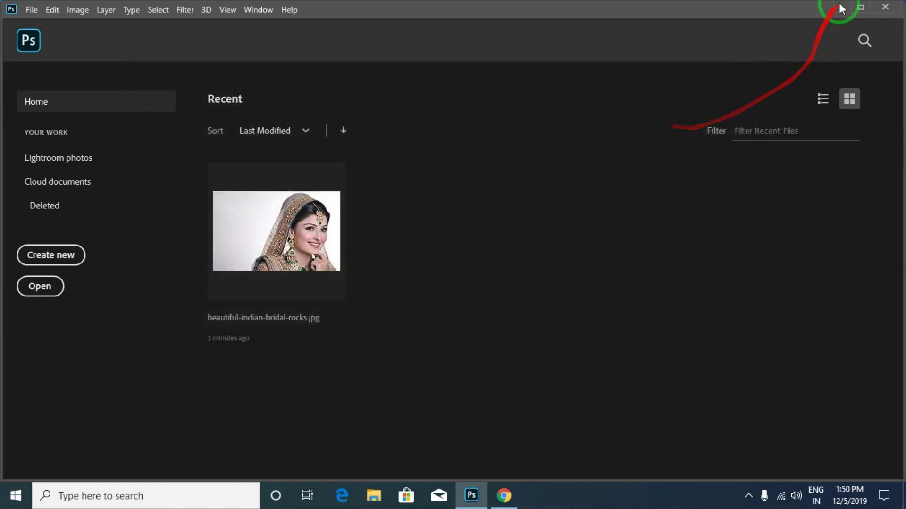
Drop the beautiful-indian-bridal-rocks photo onto the pencil art droplet on the desktop.
click(842, 7)
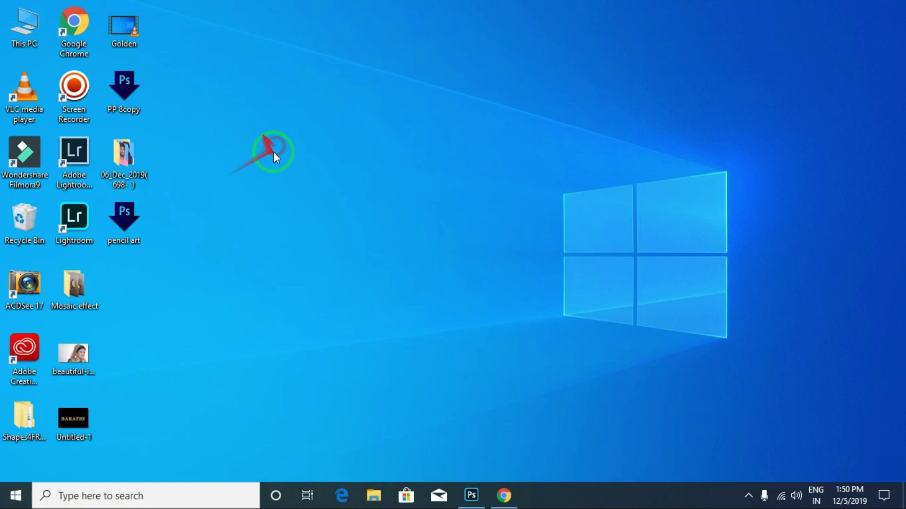
mouse_move(74, 356)
mouse_down()
mouse_move(191, 325)
mouse_move(126, 215)
mouse_up()
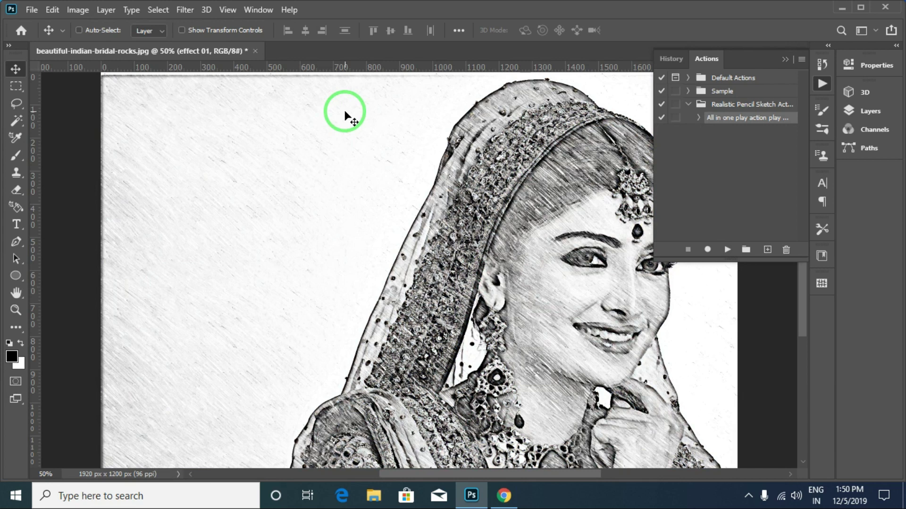
Close the sketched photo without saving and open the 06_Dec_2019 desktop folder.
click(256, 49)
click(455, 197)
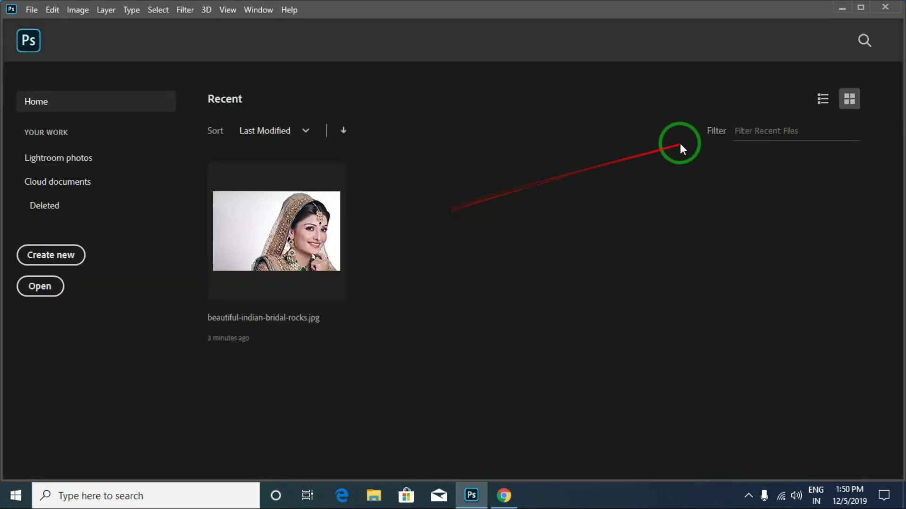
click(847, 7)
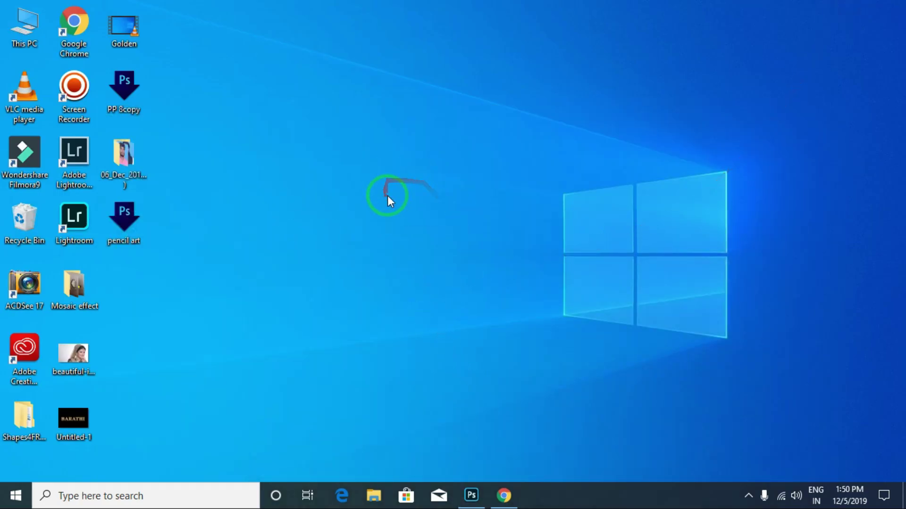
click(139, 143)
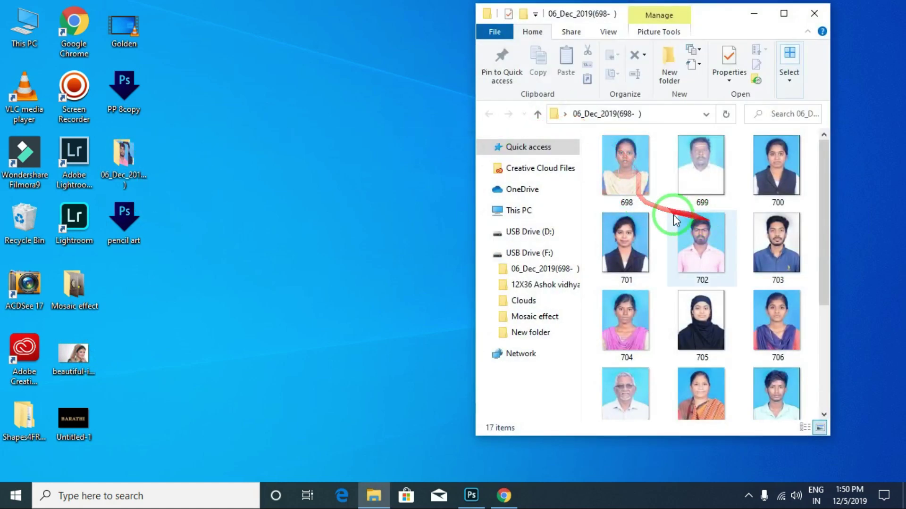
scroll(689, 205, down, 3)
scroll(689, 205, up, 3)
Drag photo 701 from the folder onto the PP 8copy droplet to build the eight-up sheet.
mouse_move(626, 231)
mouse_down()
mouse_move(196, 203)
mouse_move(129, 109)
mouse_up()
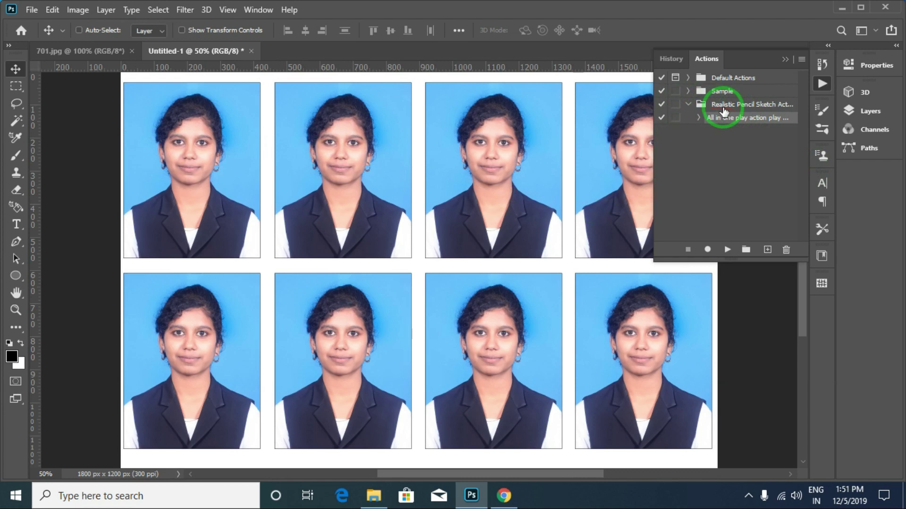
Delete the Realistic Pencil Sketch action set from the Actions panel.
click(689, 104)
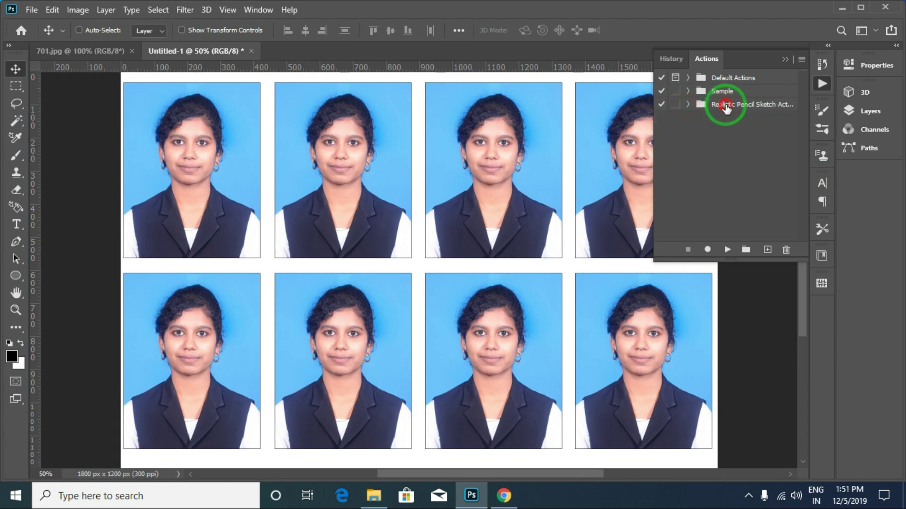
click(786, 250)
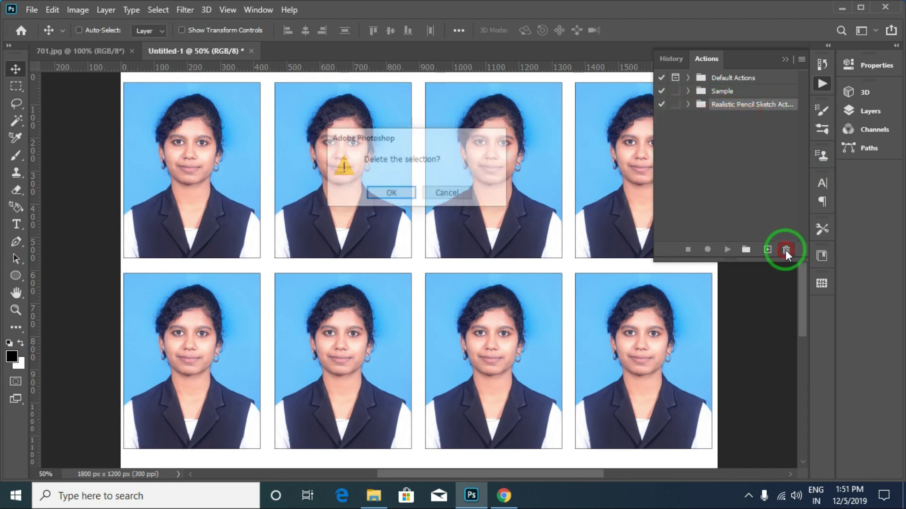
click(386, 193)
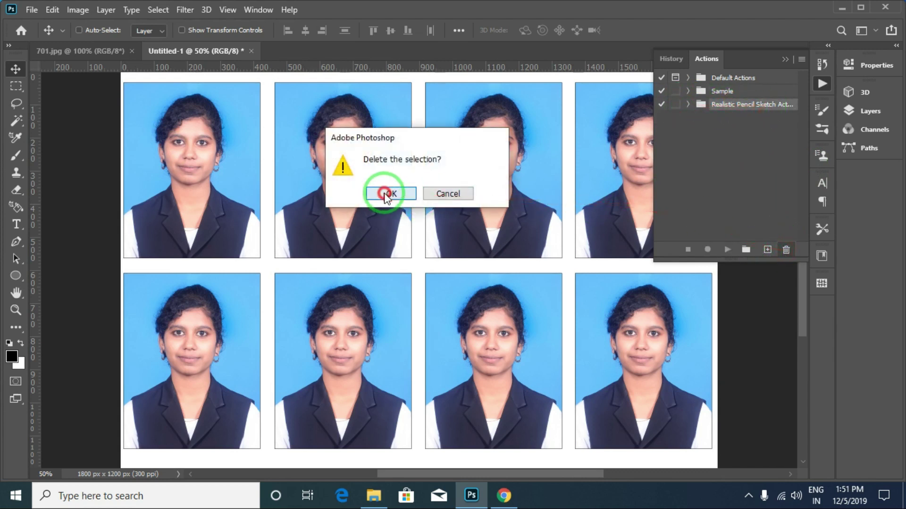
Close Untitled-1 and 701.jpg without saving.
click(249, 52)
click(440, 192)
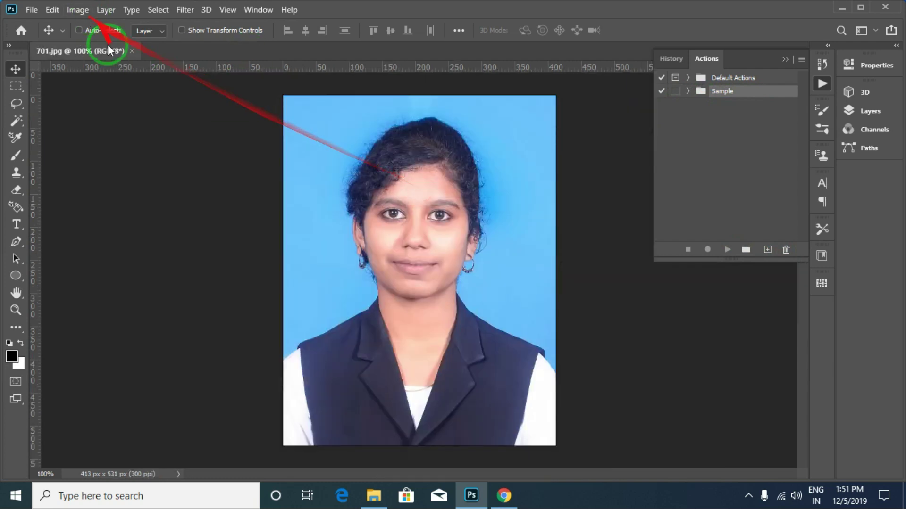
click(131, 51)
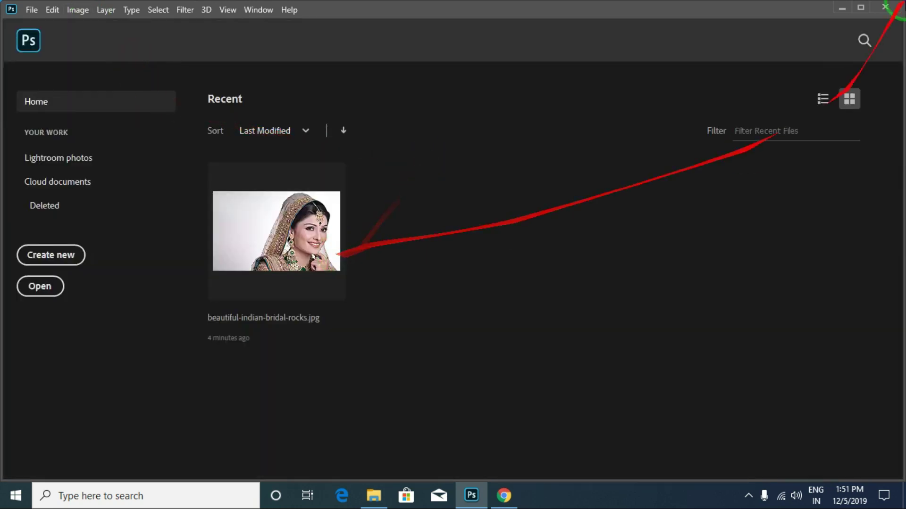
Minimize Photoshop and drop the bridal photo onto the pencil art droplet again.
click(843, 8)
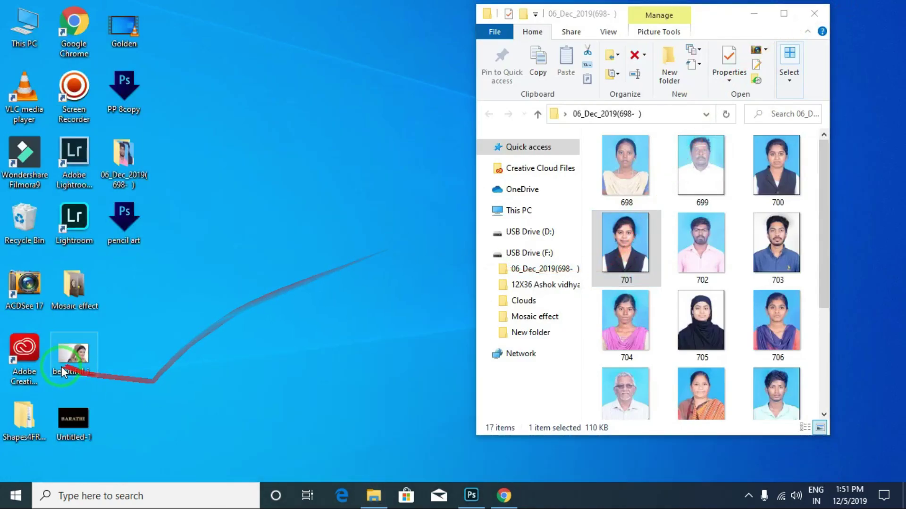
mouse_move(71, 356)
mouse_down()
mouse_move(139, 238)
mouse_move(124, 218)
mouse_up()
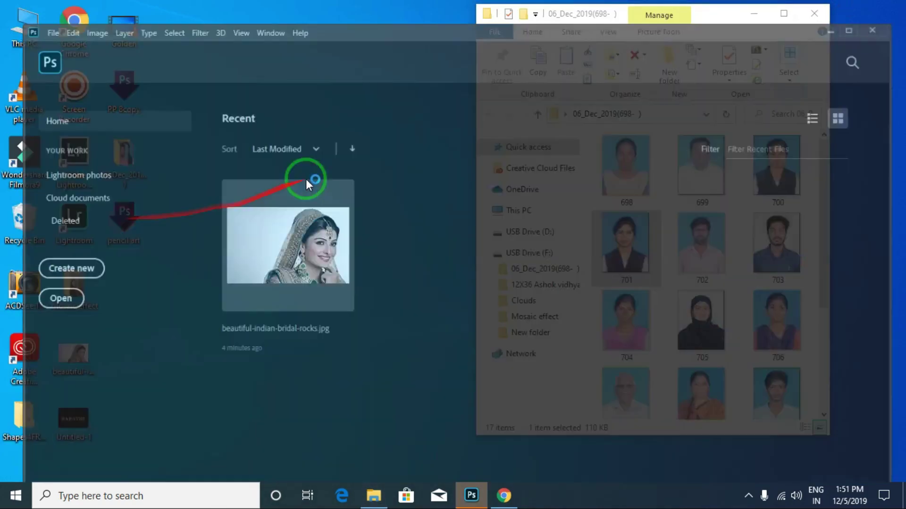